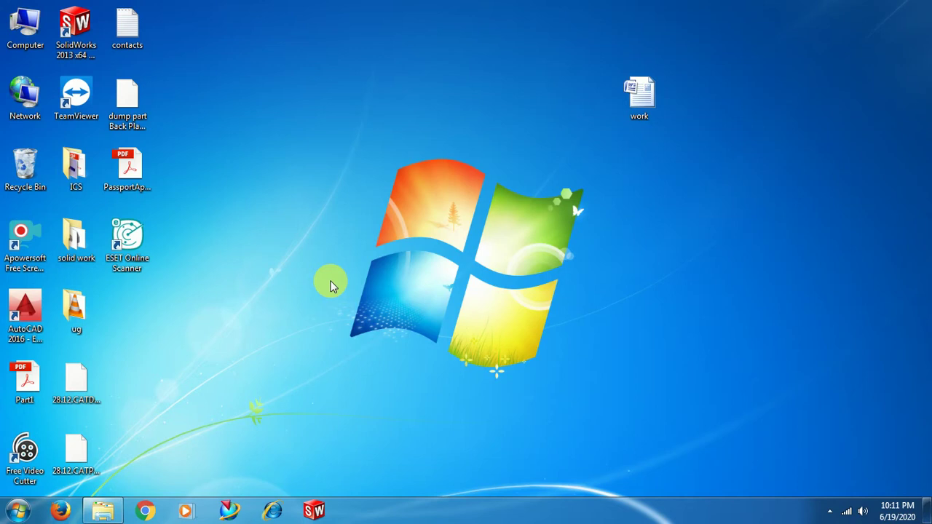
# - Go to E:\Catia v5 r20\CATIA V5 R20 and run its setup program
pyautogui.doubleClick(25, 26)
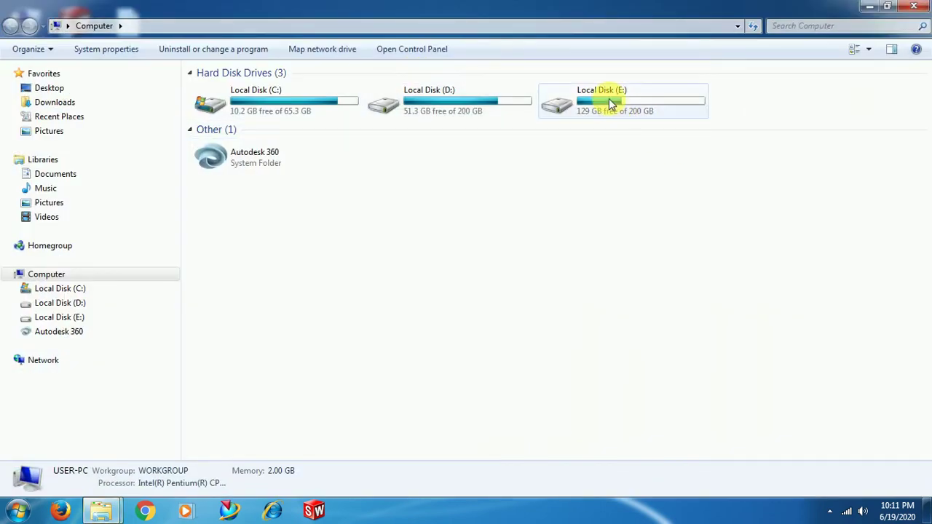
pyautogui.doubleClick(609, 95)
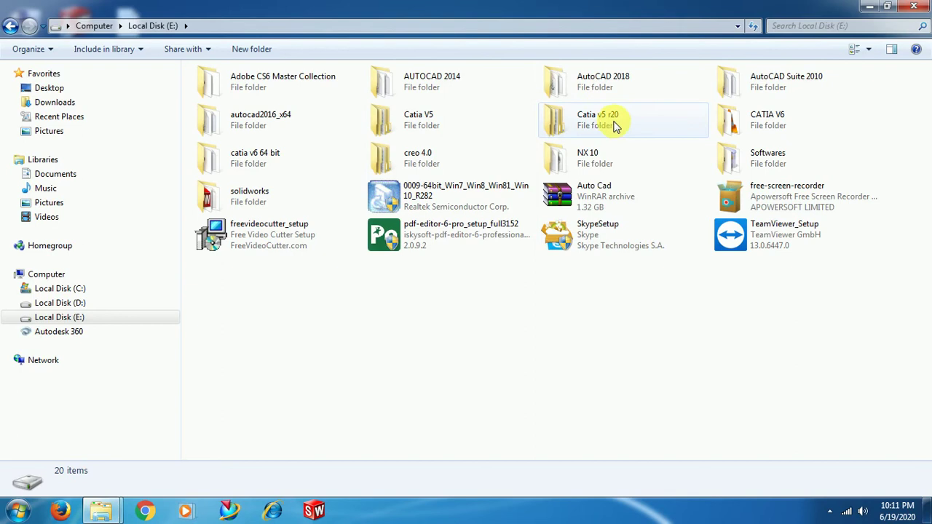
pyautogui.doubleClick(609, 121)
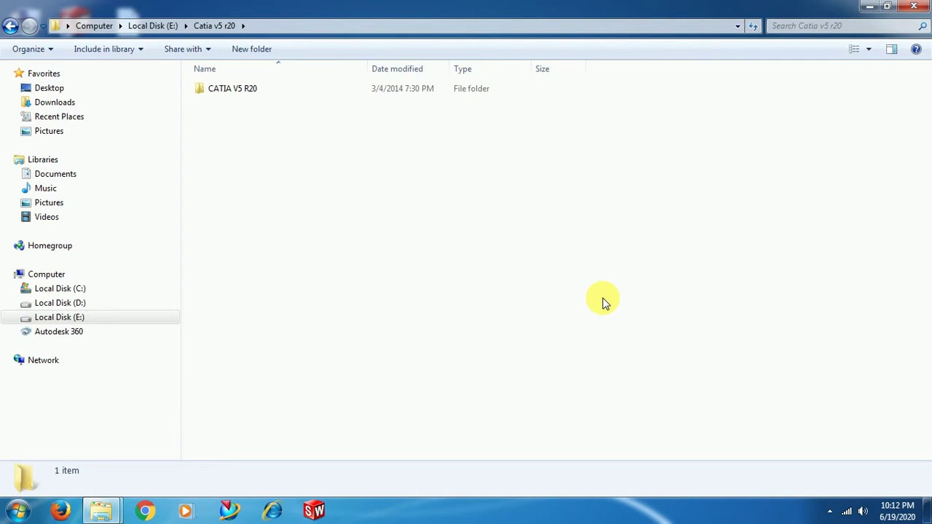
pyautogui.doubleClick(354, 89)
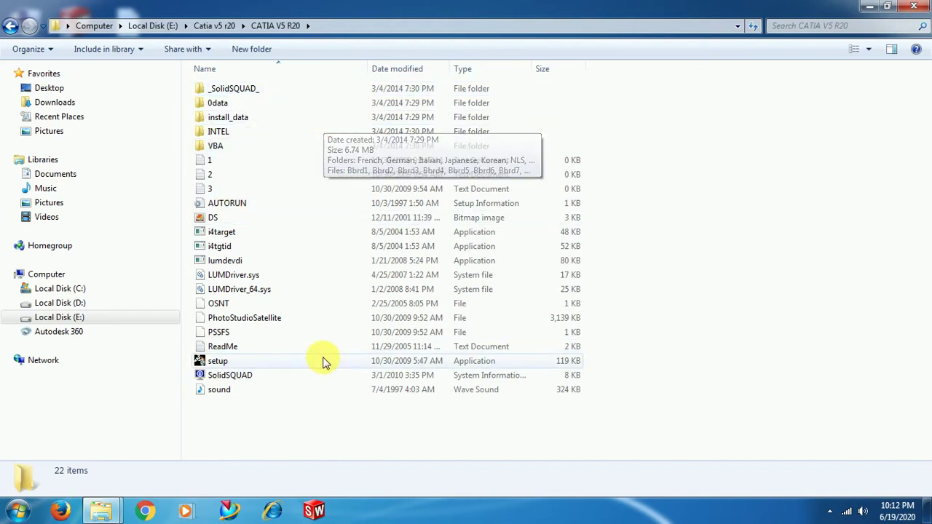
pyautogui.doubleClick(255, 363)
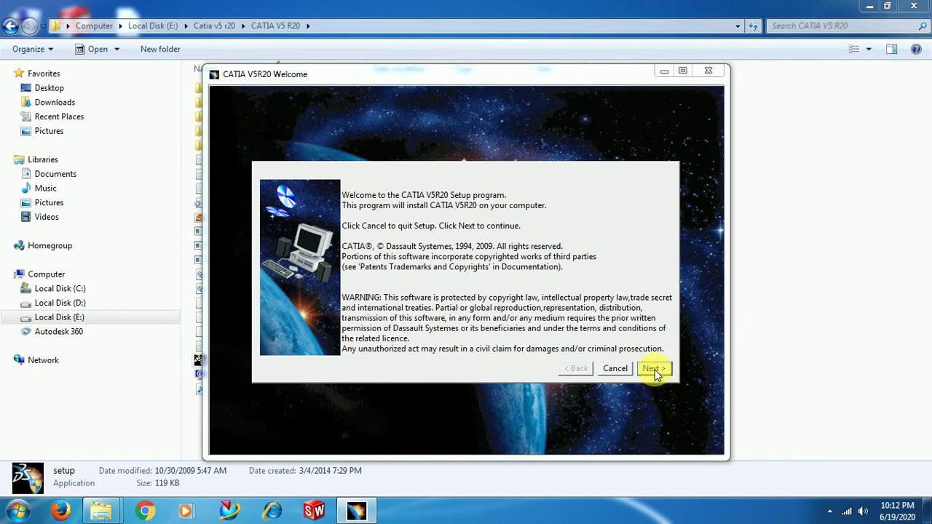
# - Advance the CATIA V5R20 Setup past the Welcome and License pages
pyautogui.click(653, 368)
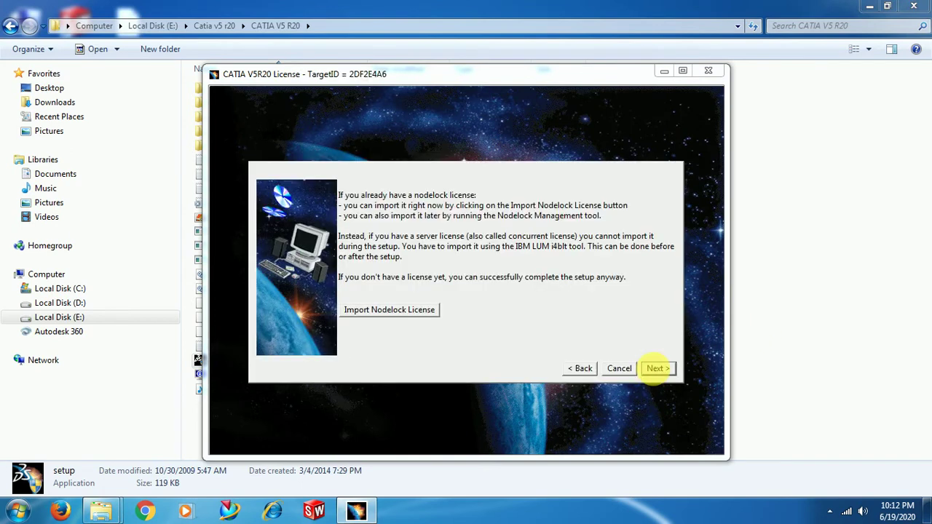
pyautogui.click(653, 369)
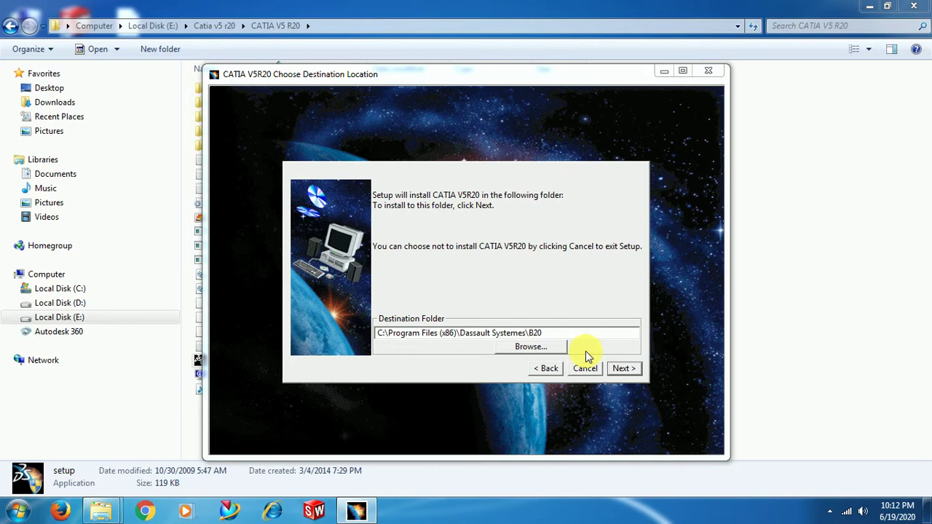
# - Accept the default destination and environment folders, allowing both directories to be created
pyautogui.click(623, 370)
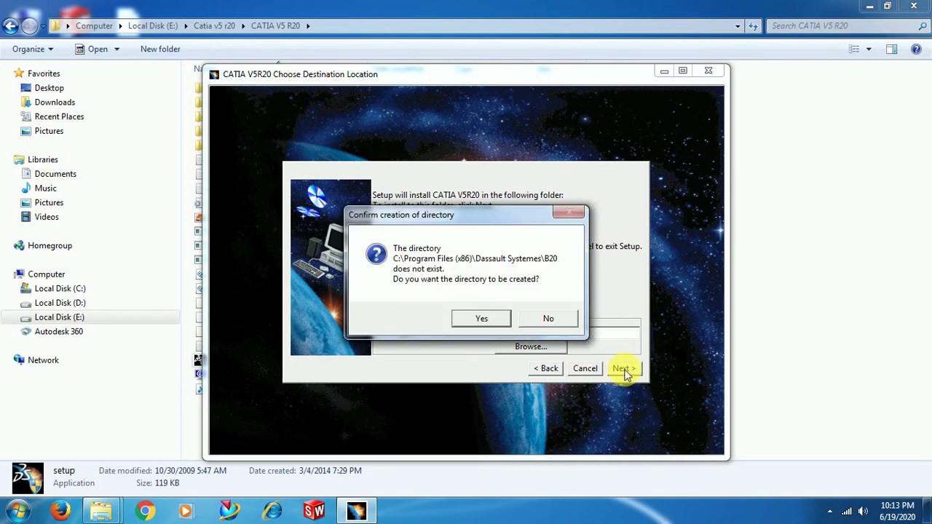
pyautogui.click(482, 319)
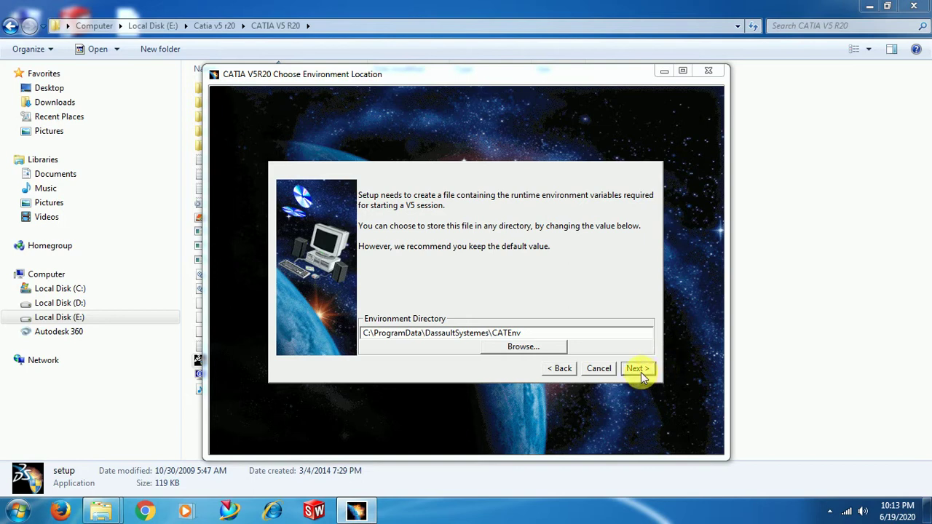
pyautogui.click(639, 370)
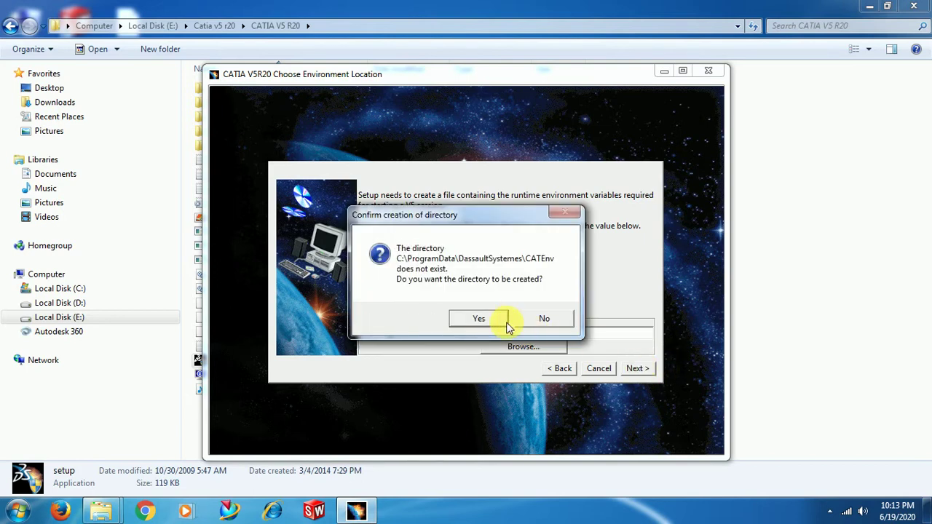
pyautogui.click(480, 319)
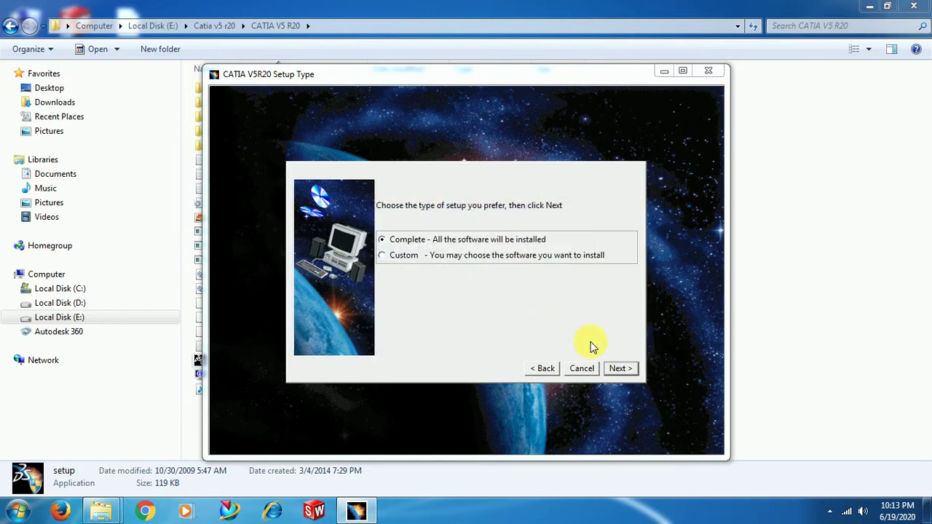
# - Keep Complete setup, default Orbix ports, 60-minute timeout, no Vault Client, default shortcuts, and no documentation
pyautogui.click(617, 369)
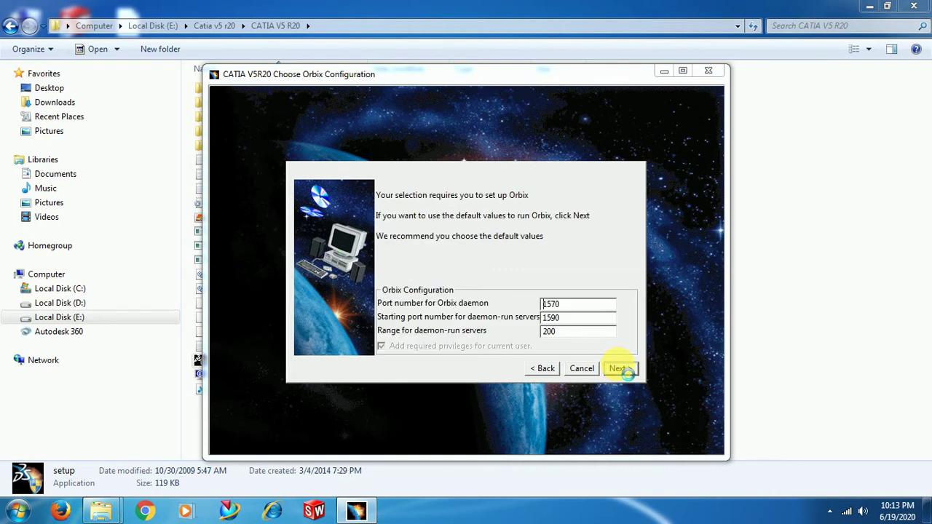
pyautogui.click(619, 369)
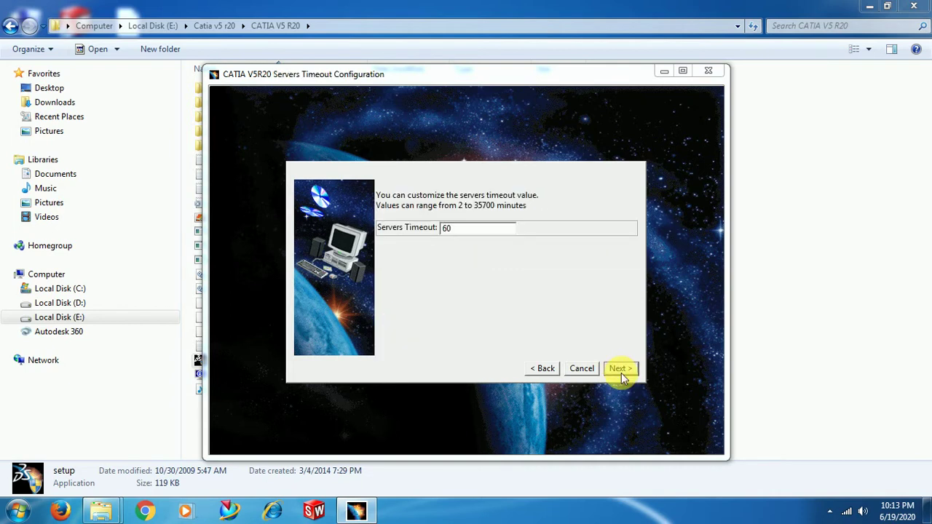
pyautogui.click(619, 369)
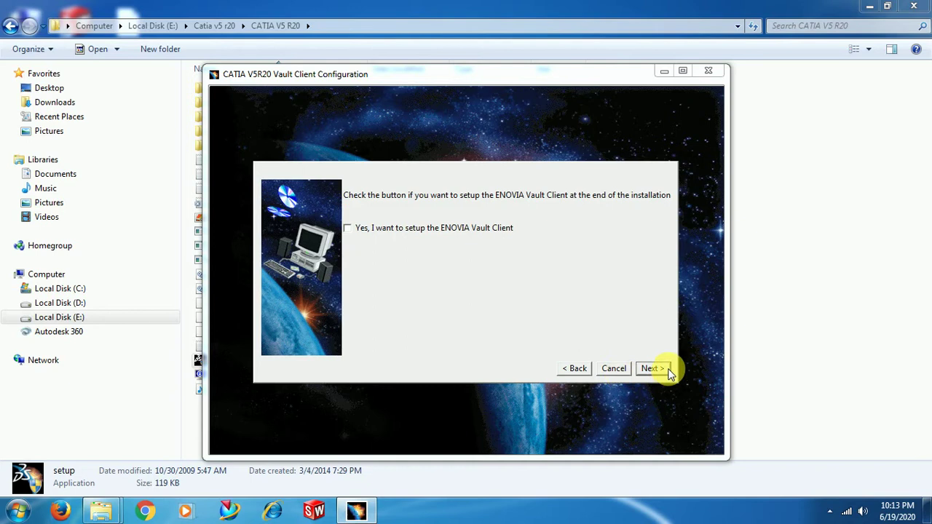
pyautogui.click(665, 369)
pyautogui.click(654, 369)
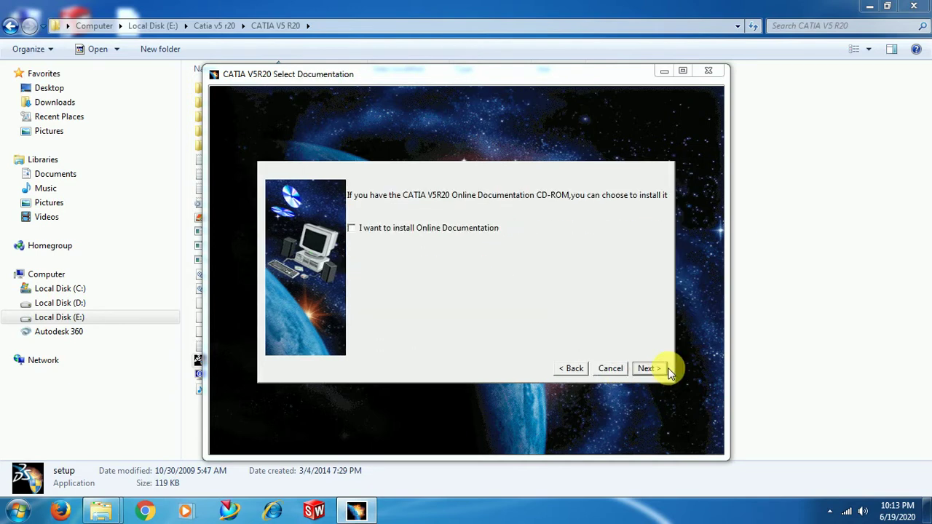
pyautogui.click(660, 367)
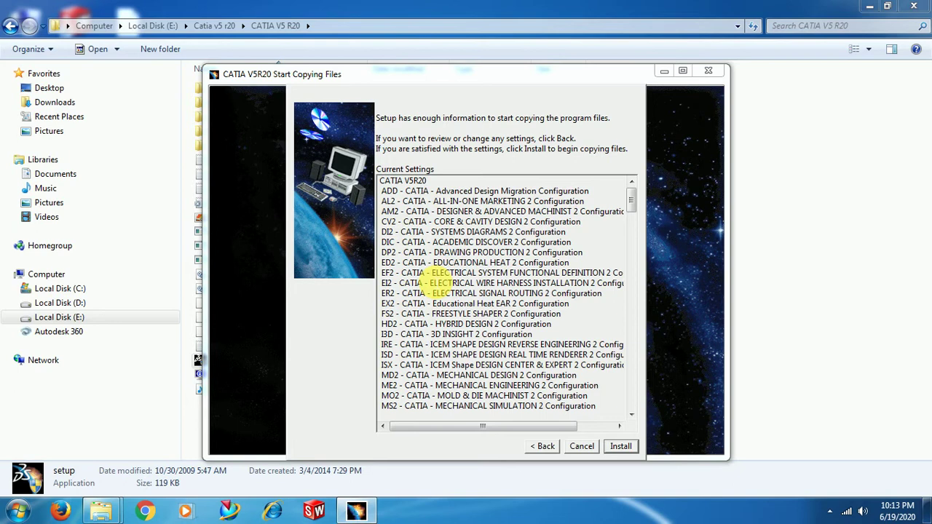
# - Start the CATIA V5R20 installation from the Current Settings summary
pyautogui.click(621, 447)
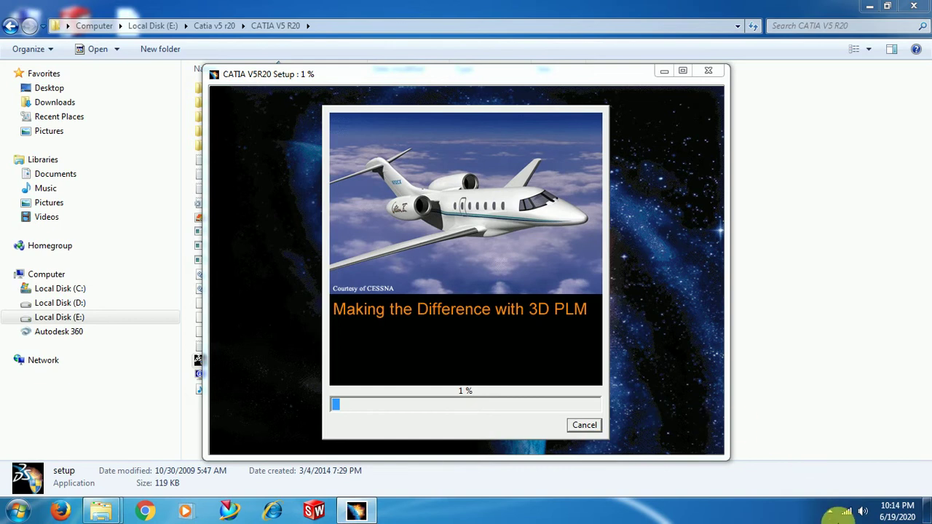
# - Pause the screen recorder from the system tray while the installation finishes
pyautogui.click(829, 511)
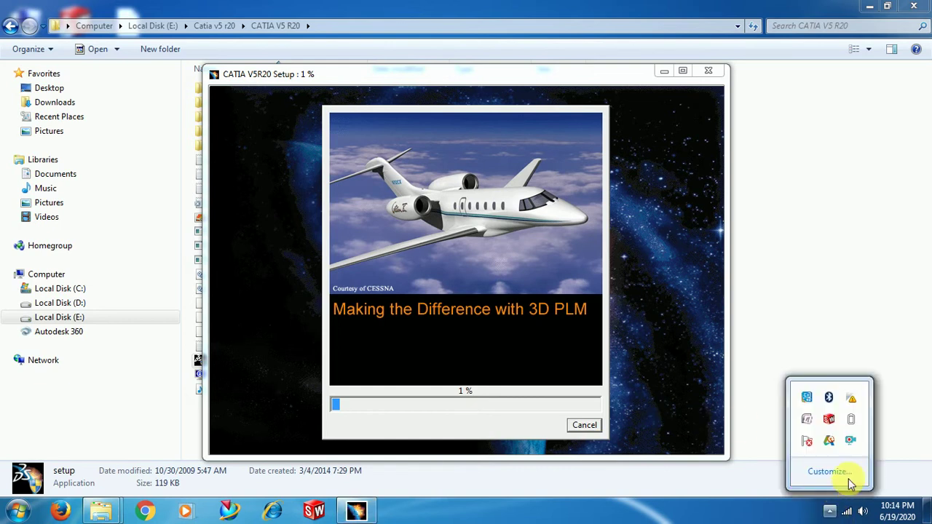
pyautogui.rightClick(851, 442)
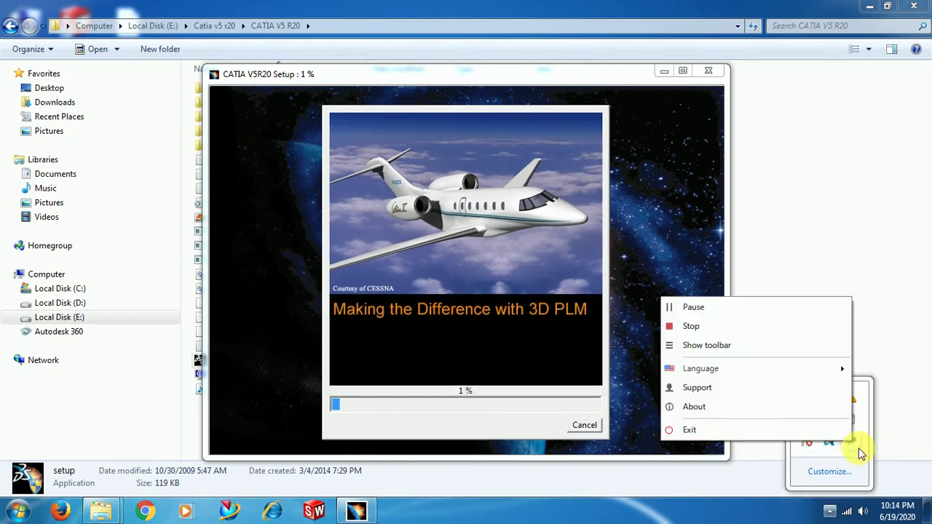
pyautogui.click(683, 308)
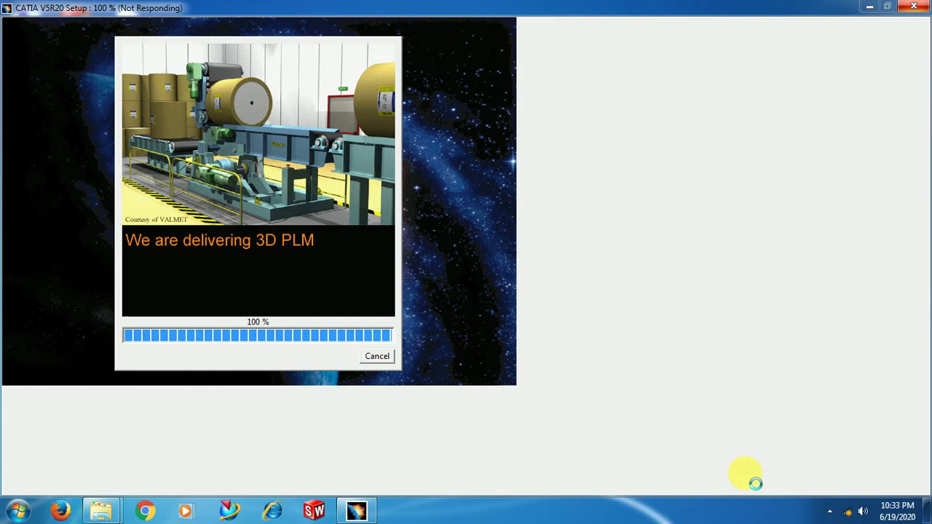
pyautogui.click(830, 512)
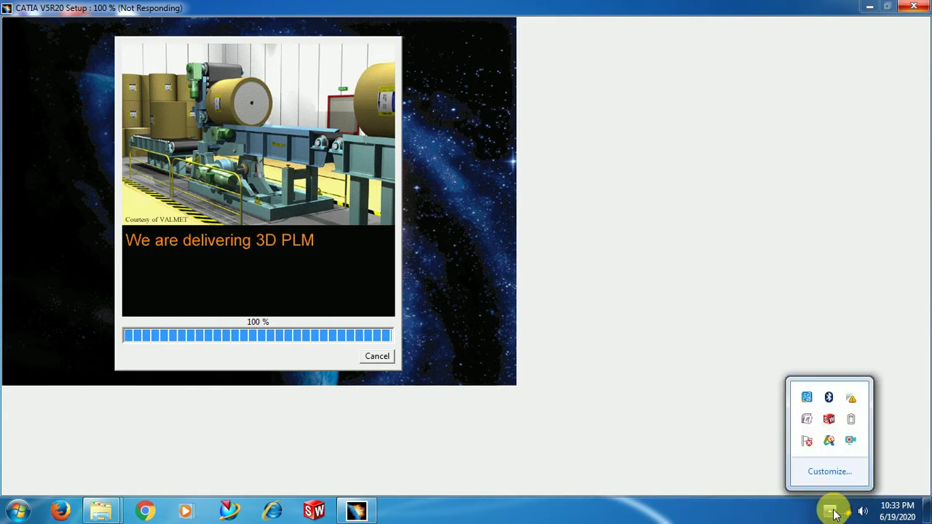
pyautogui.click(662, 273)
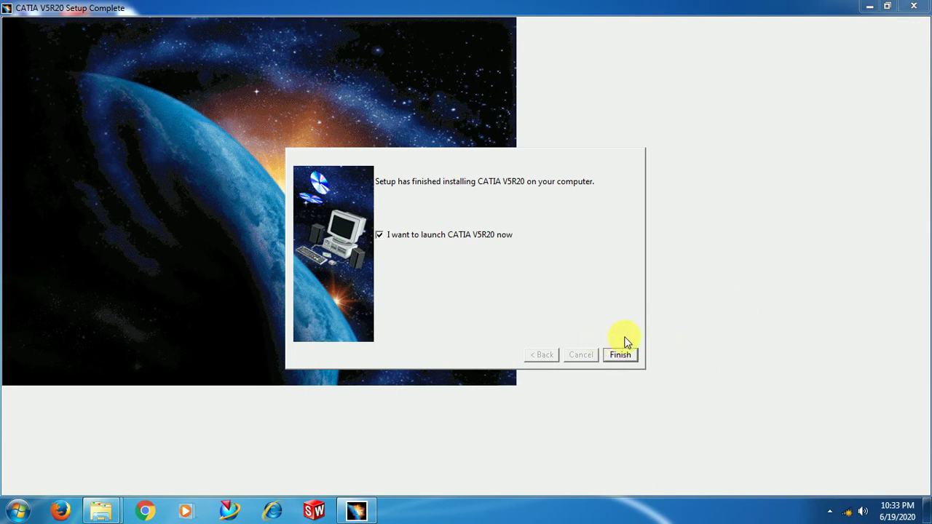
# - Finish setup with 'I want to launch CATIA V5R20 now' left checked
pyautogui.click(379, 235)
pyautogui.click(380, 235)
pyautogui.click(620, 354)
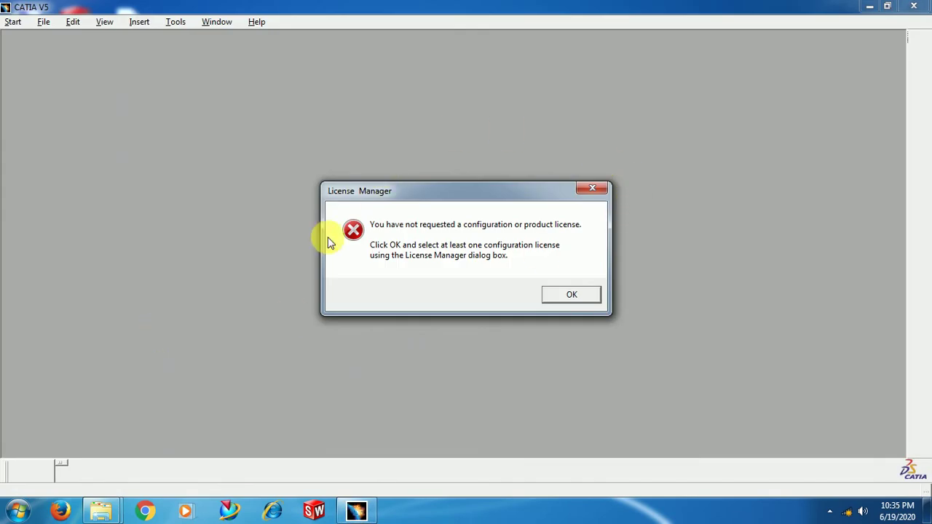
# - Confirm the License Manager warning about the missing configuration or product license
pyautogui.click(569, 299)
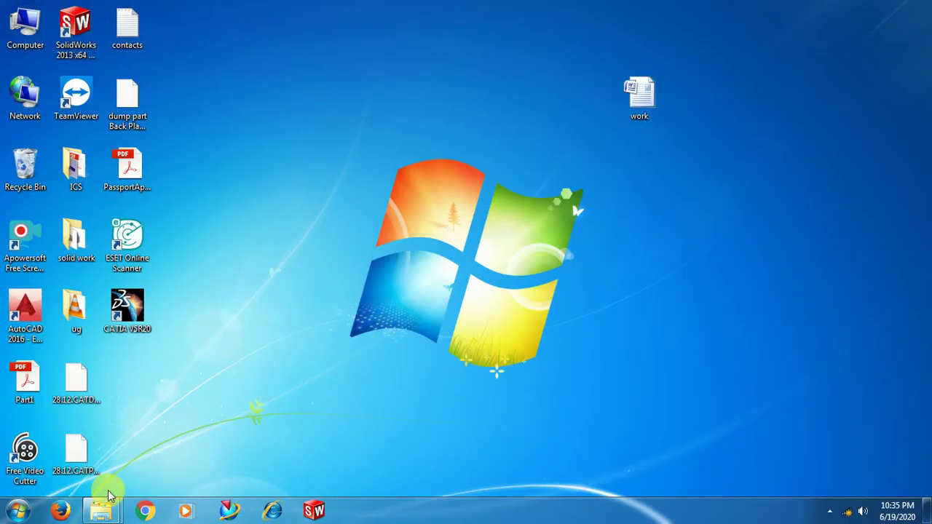
# - Switch back to the Explorer window showing the CATIA V5 R20 folder on drive E:
pyautogui.moveTo(114, 499)
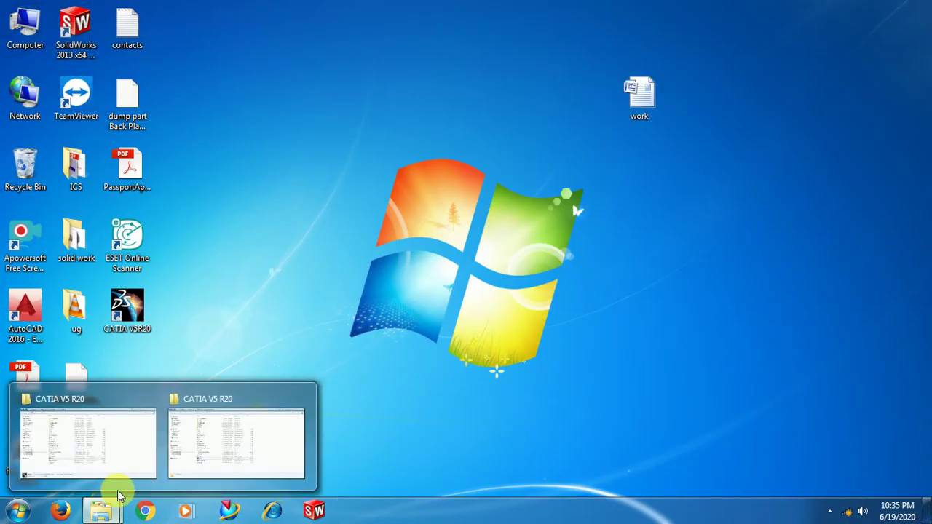
pyautogui.click(200, 449)
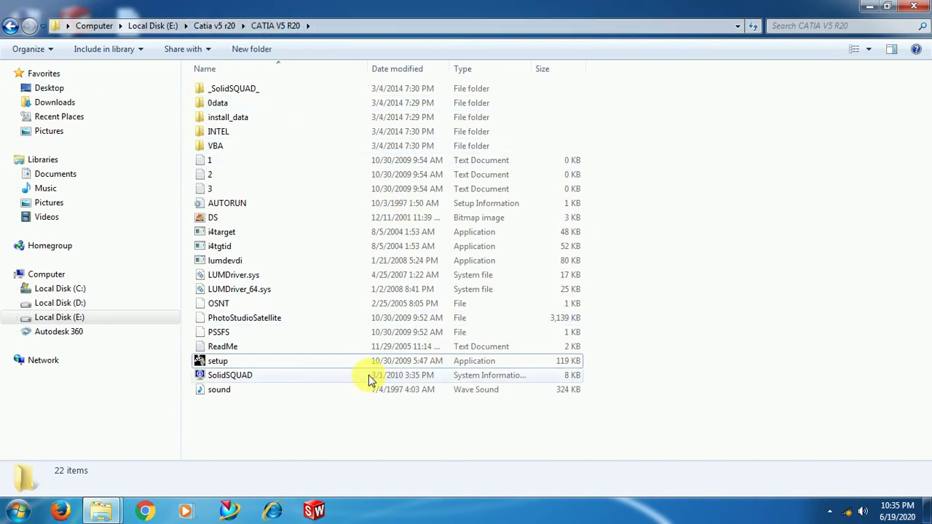
# - Copy JS0GROUP.dll from the _SolidSQUAD_ folder, then minimize Explorer
pyautogui.doubleClick(242, 90)
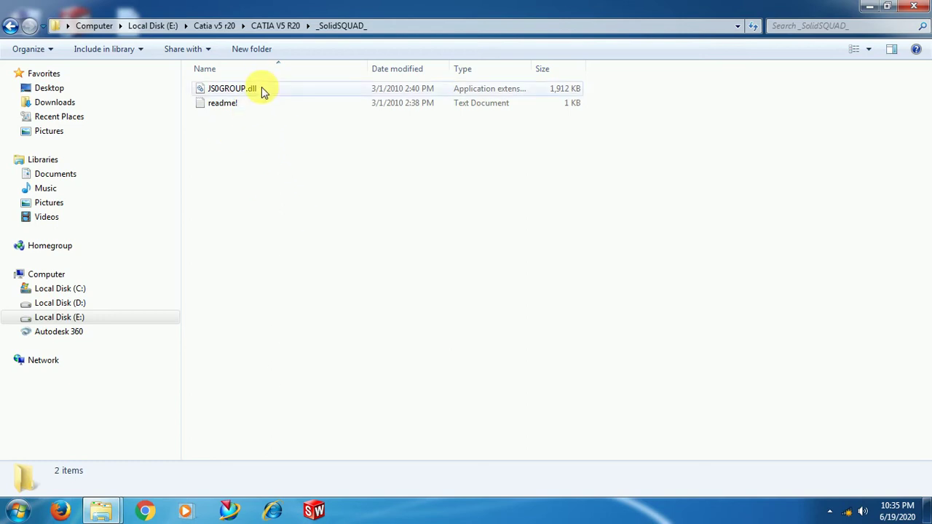
pyautogui.click(261, 86)
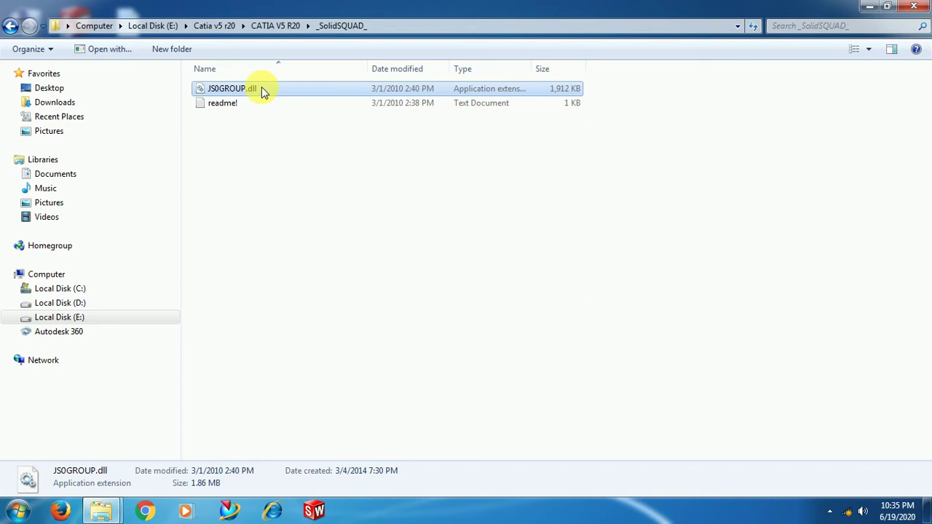
pyautogui.doubleClick(261, 86)
pyautogui.rightClick(262, 87)
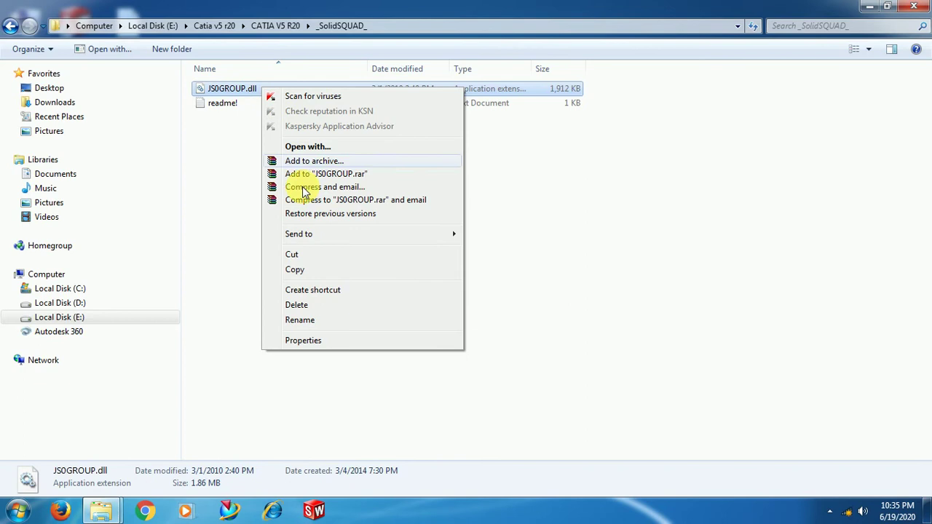
pyautogui.click(322, 270)
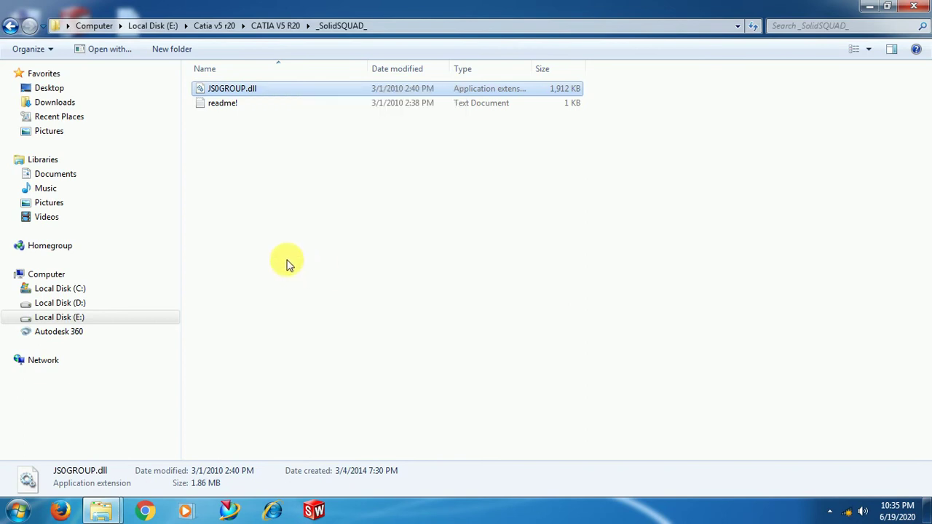
pyautogui.click(871, 6)
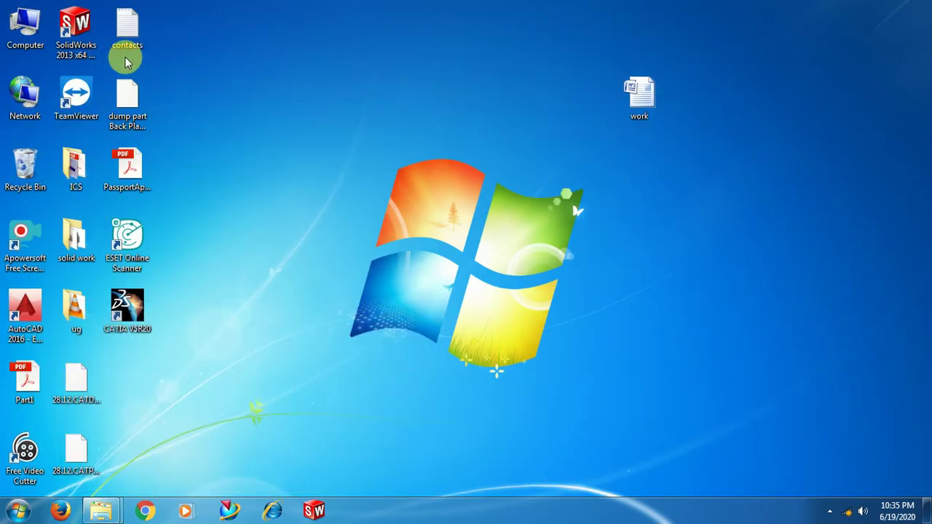
# - Navigate to C:\Program Files (x86)\Dassault Systemes\B20\intel_a\code\bin from Computer
pyautogui.doubleClick(24, 26)
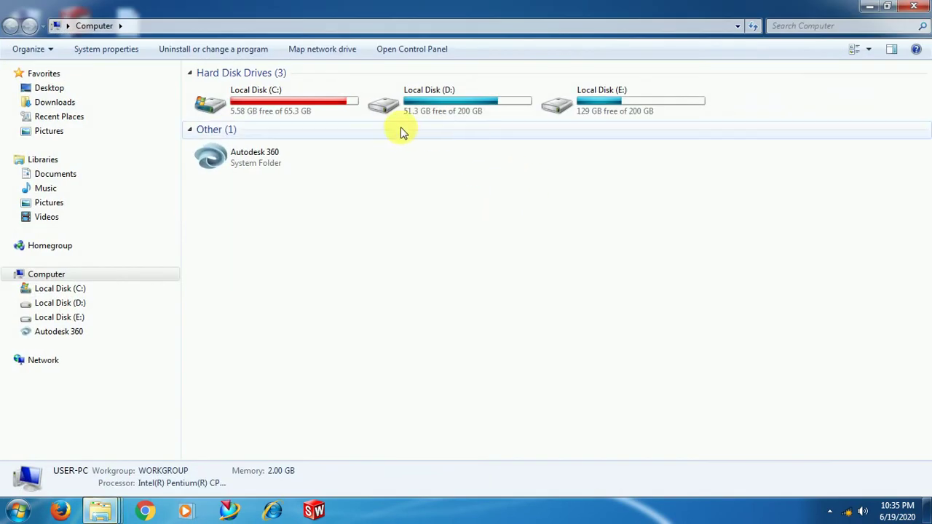
pyautogui.doubleClick(328, 106)
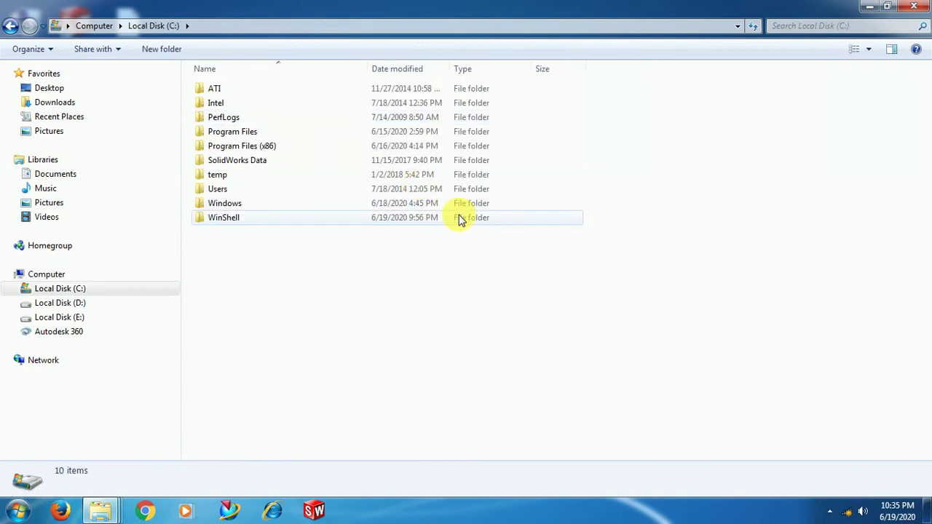
pyautogui.doubleClick(272, 146)
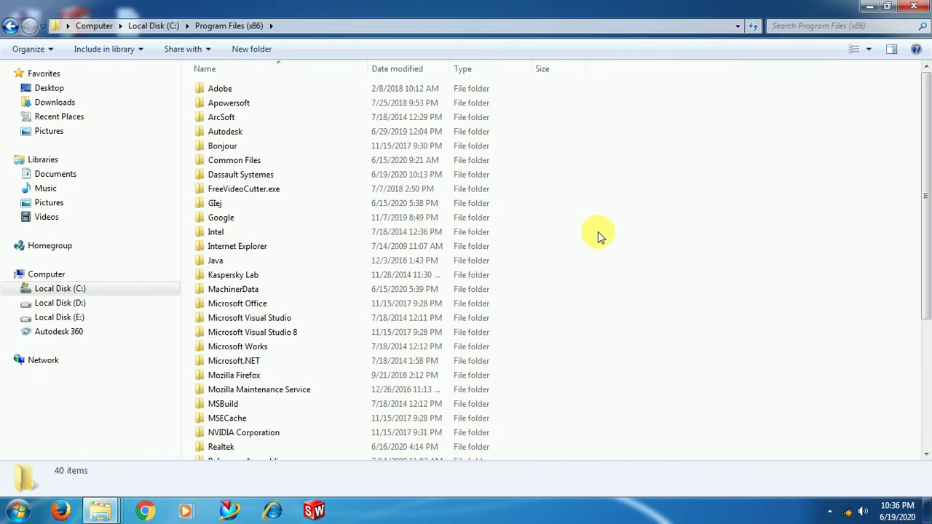
pyautogui.doubleClick(279, 177)
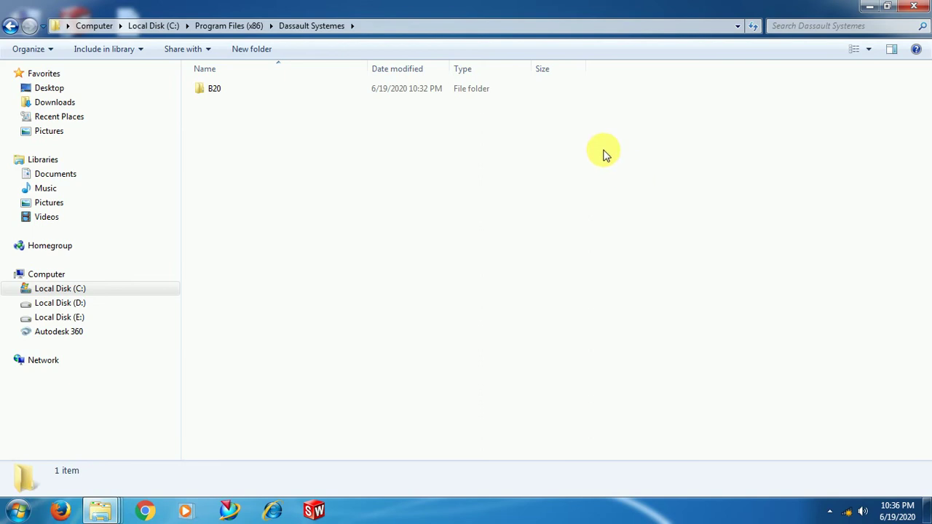
pyautogui.doubleClick(471, 96)
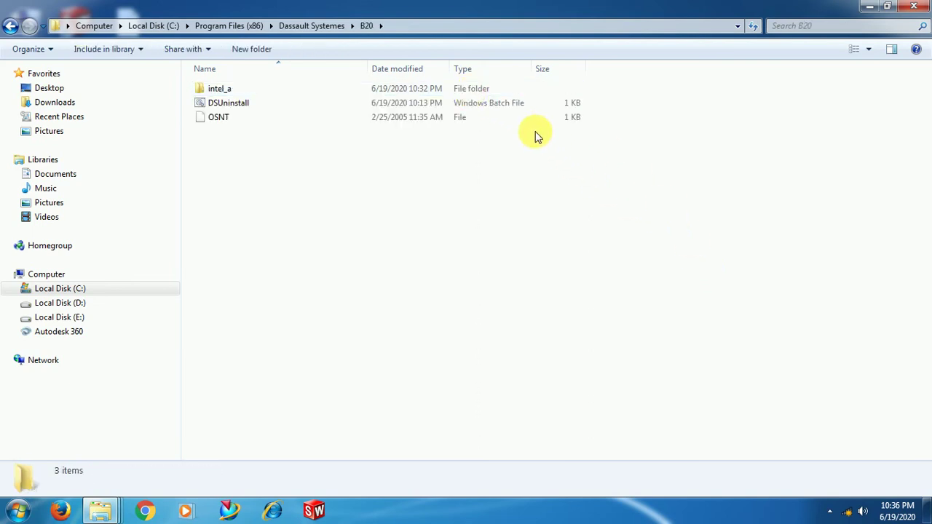
pyautogui.doubleClick(485, 95)
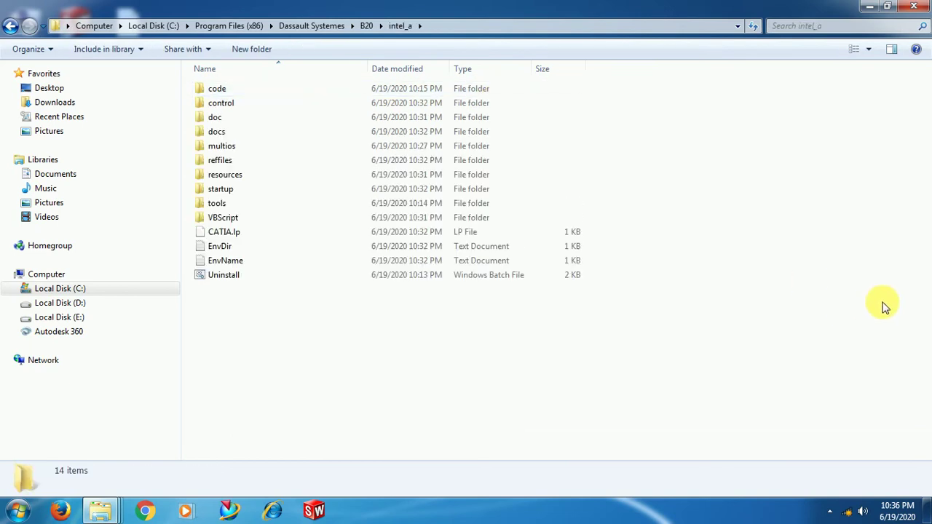
pyautogui.doubleClick(466, 95)
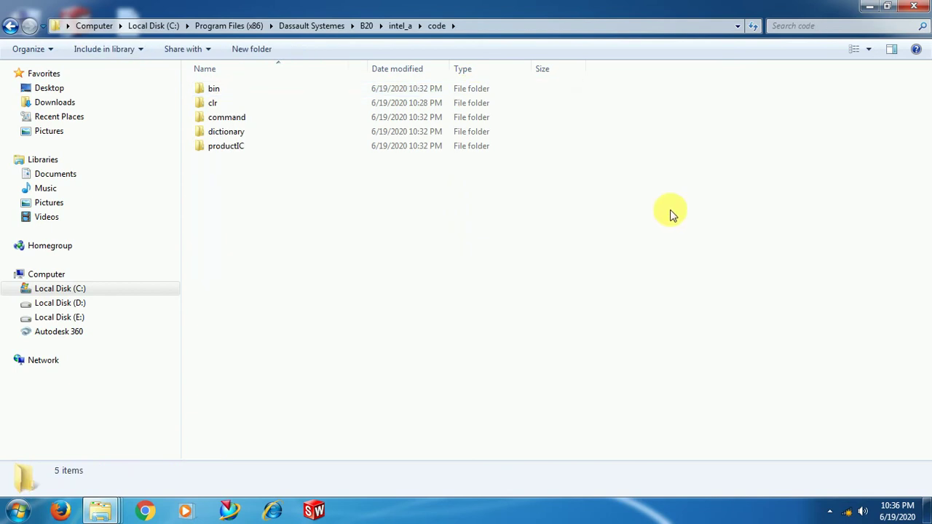
pyautogui.doubleClick(458, 88)
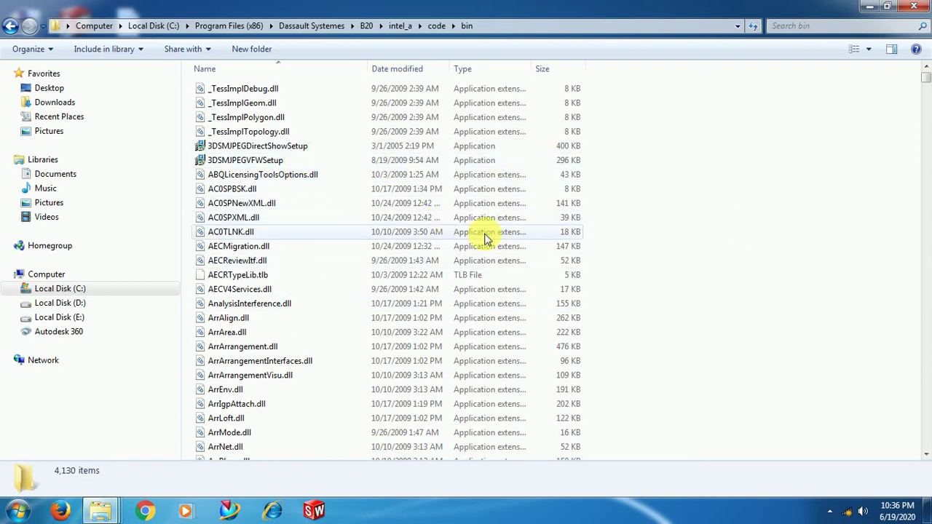
# - Paste the copied JS0GROUP.dll into bin, replacing the existing file with administrator permission, then close Explorer
pyautogui.rightClick(650, 209)
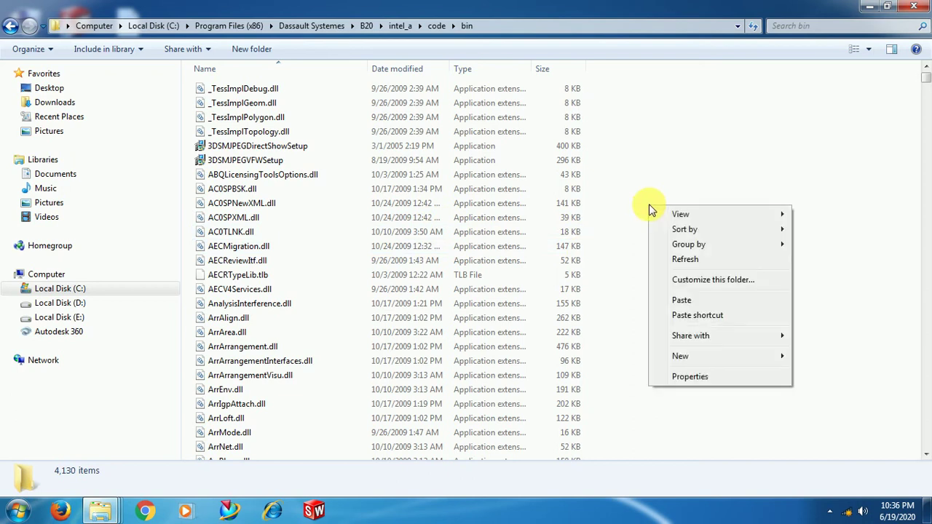
pyautogui.click(682, 301)
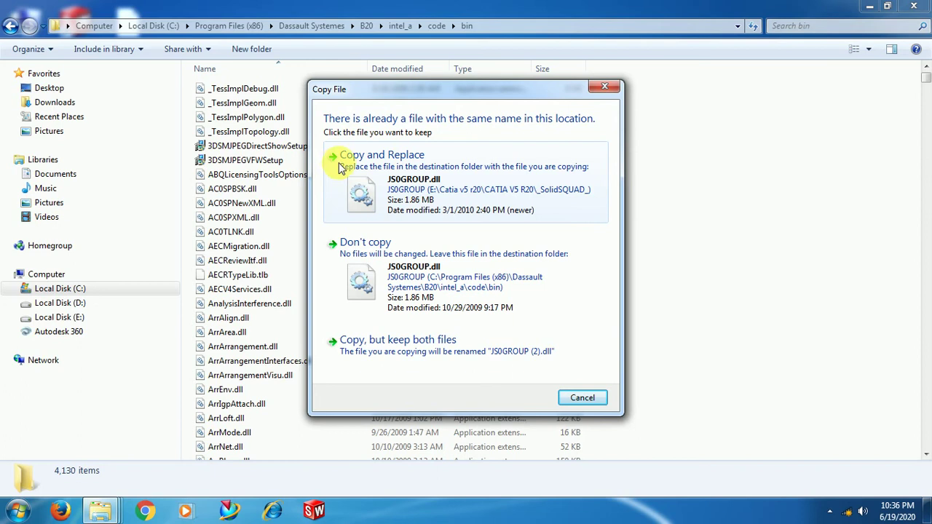
pyautogui.click(430, 186)
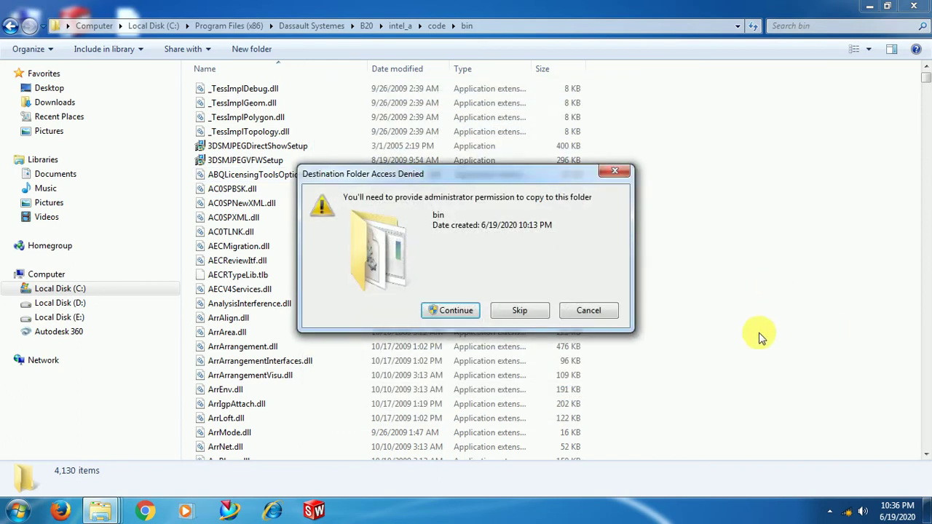
pyautogui.click(454, 310)
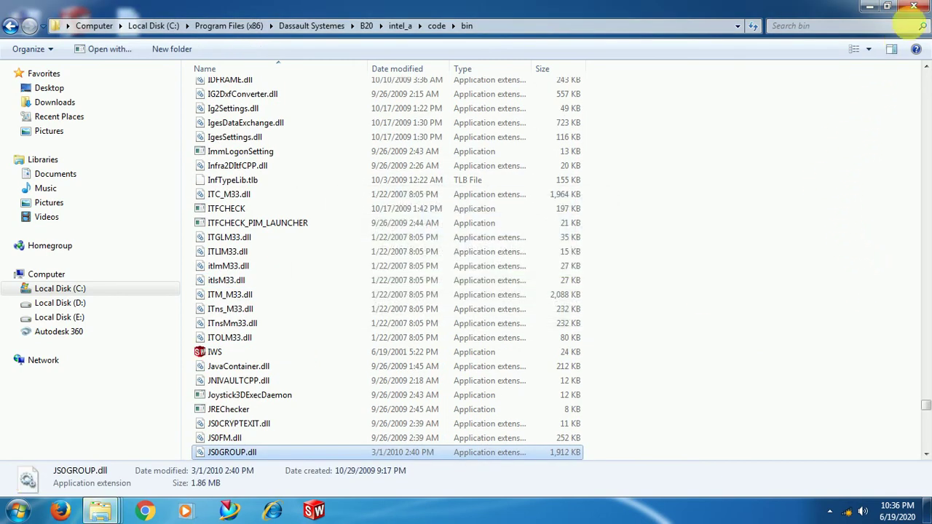
pyautogui.click(914, 6)
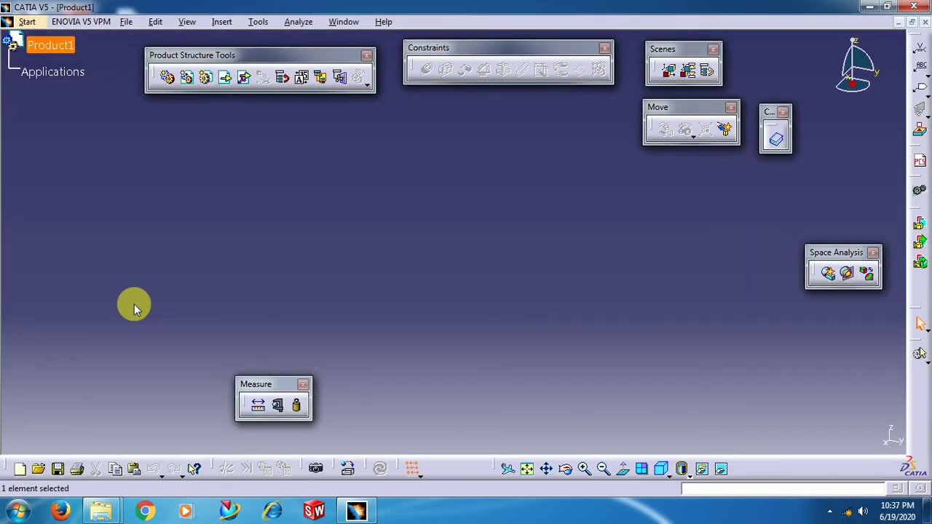
# - Close the Product1 document and create a new part, Part1, in the Part Design workbench
pyautogui.click(126, 22)
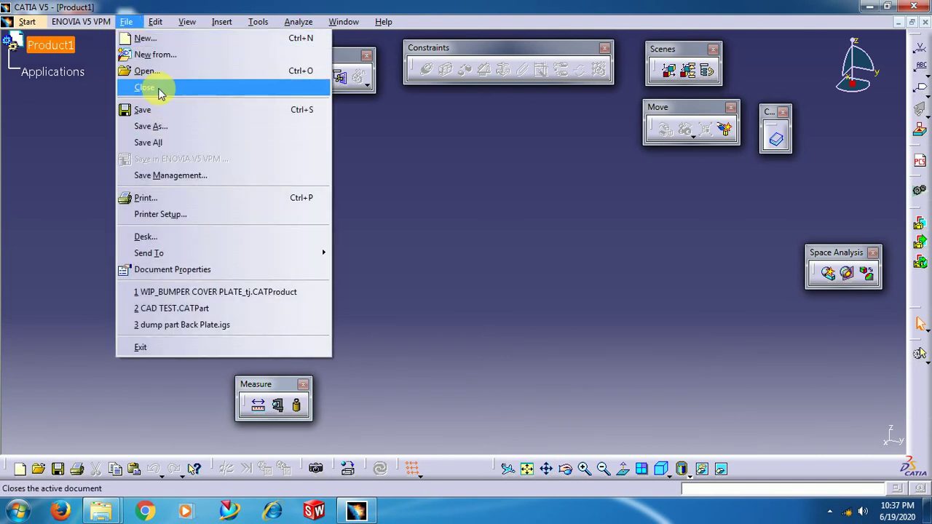
pyautogui.click(160, 88)
pyautogui.click(14, 21)
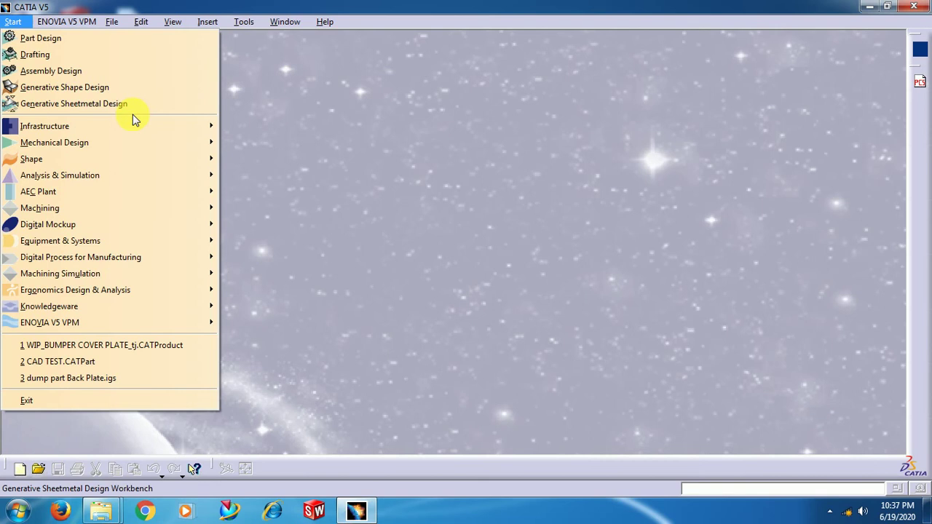
pyautogui.click(117, 38)
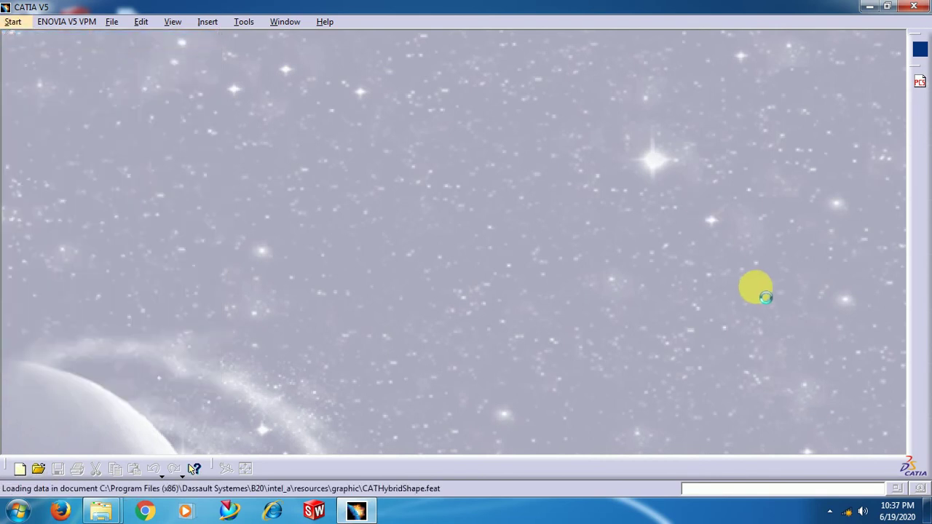
pyautogui.click(821, 379)
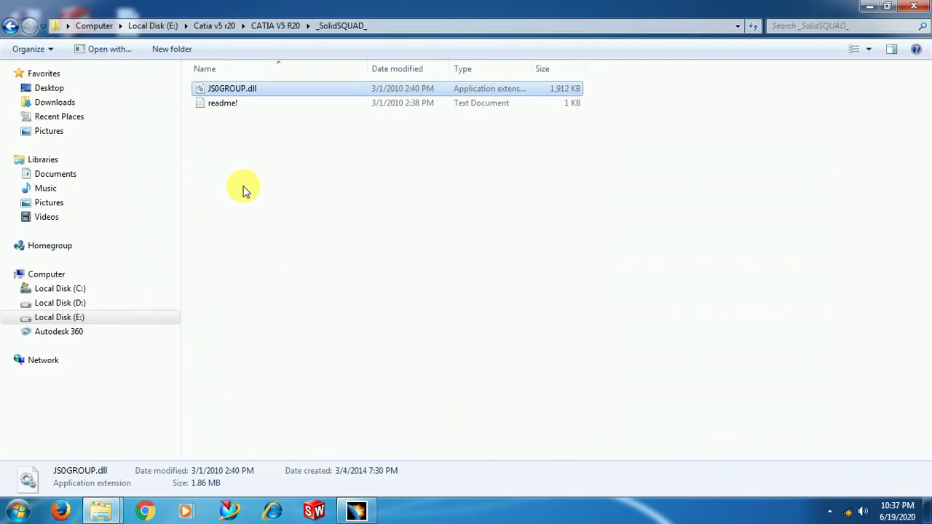
# - Go back from _SolidSQUAD_ to the CATIA V5 R20 installation folder on drive E:
pyautogui.click(10, 26)
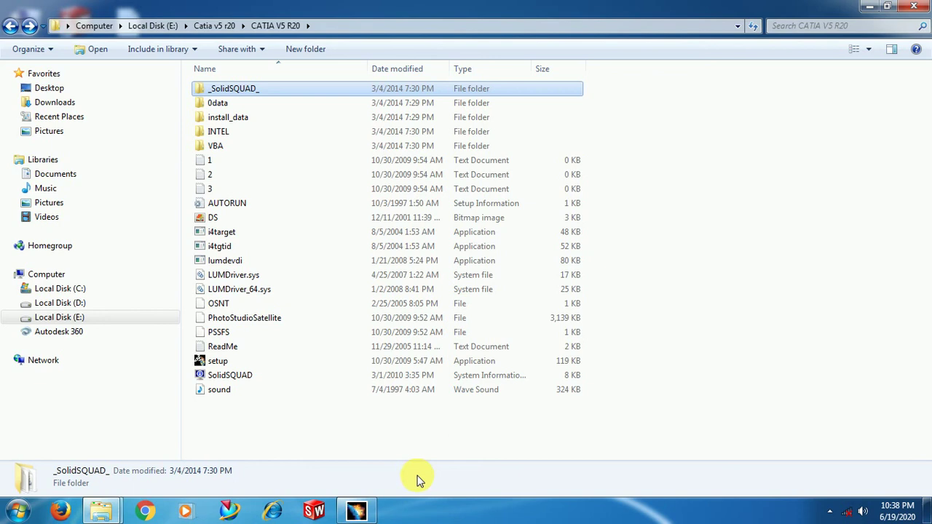
# - Bring the CATIA window with Part1 and its xy, yz, zx planes back to the front
pyautogui.click(355, 510)
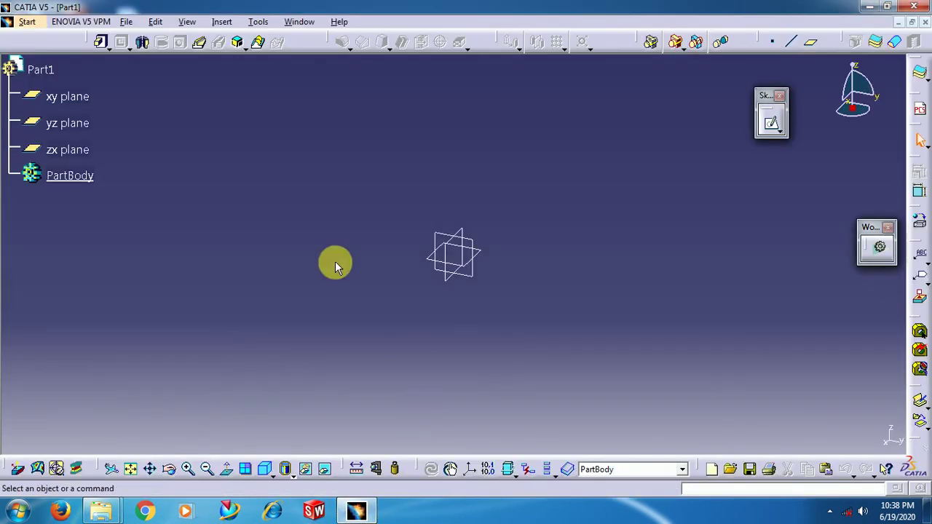